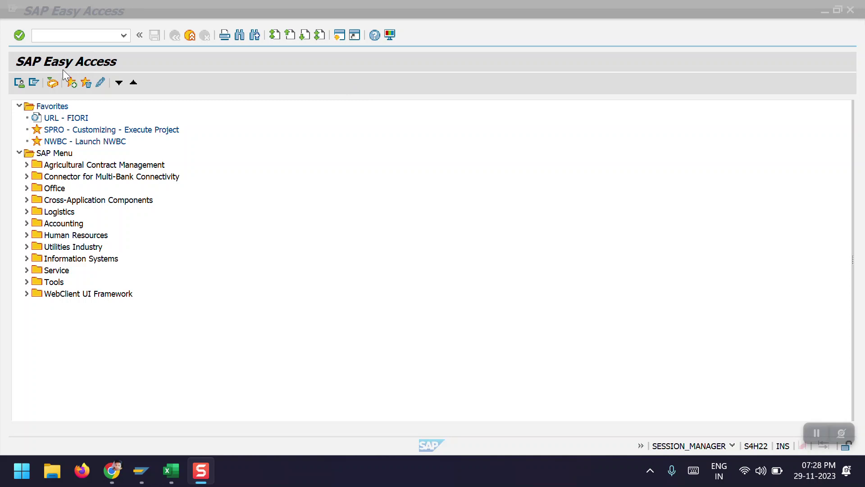
Step: Start a new purchase order with ME21N and enter the previously used US supplier
click(72, 39)
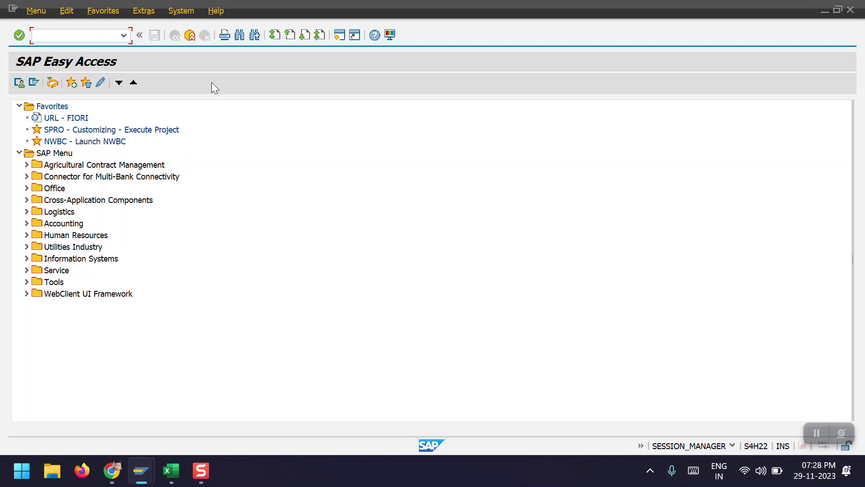
text(M)
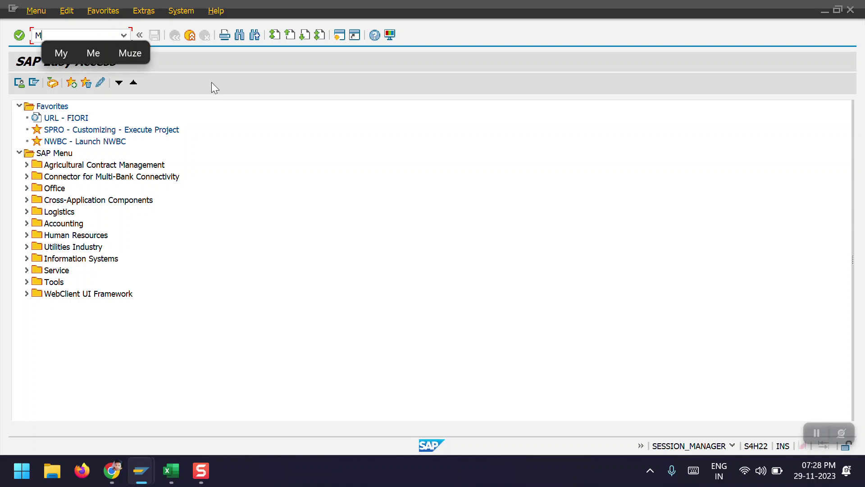
text(E21)
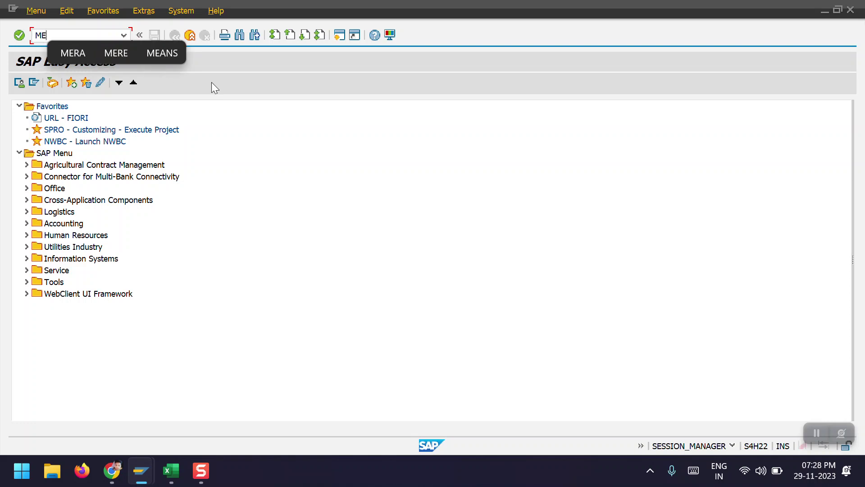
text(N)
key(Return)
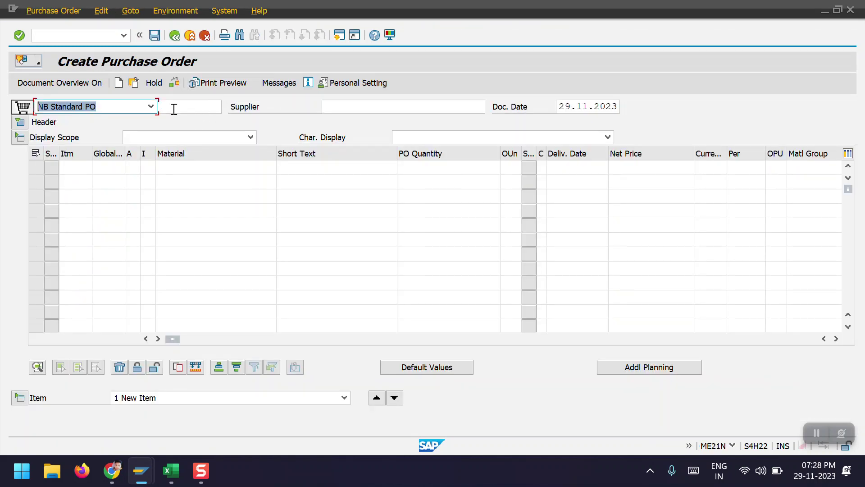
click(358, 110)
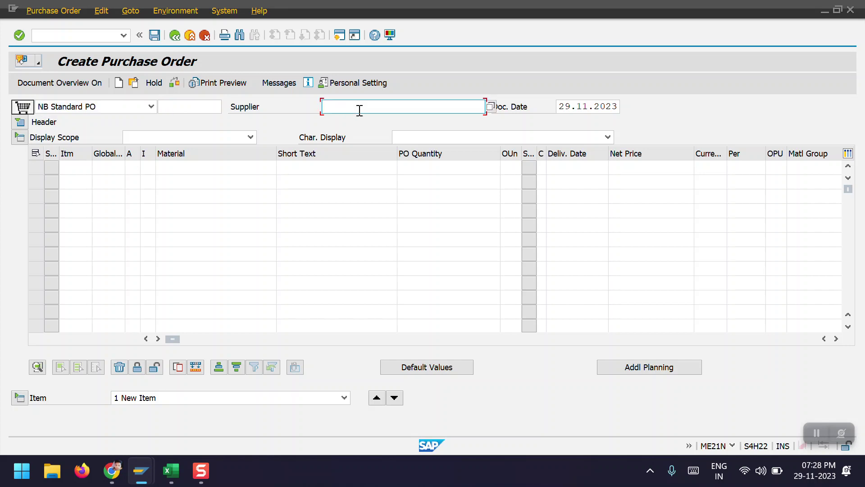
key(Down)
key(Return)
key(Return)
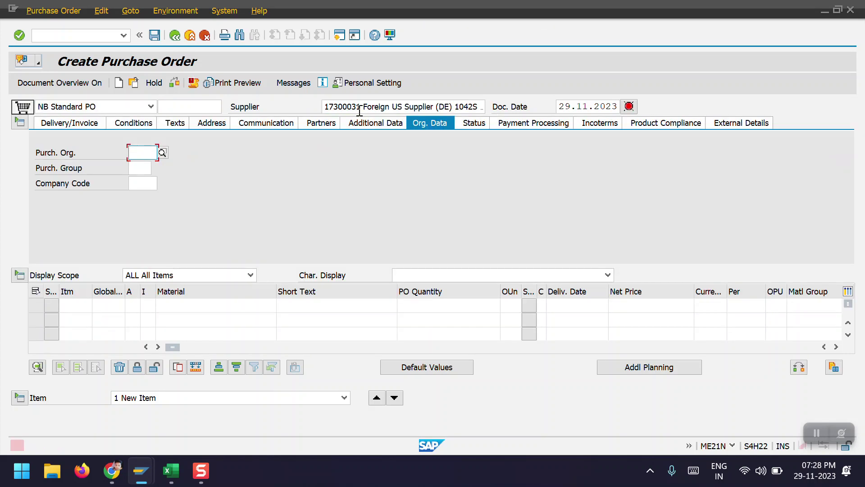
Step: Set Purch. Org. 2000, Purch. Group HSB and Company Code 2000, then begin item 10
key(Down)
key(Return)
key(Tab)
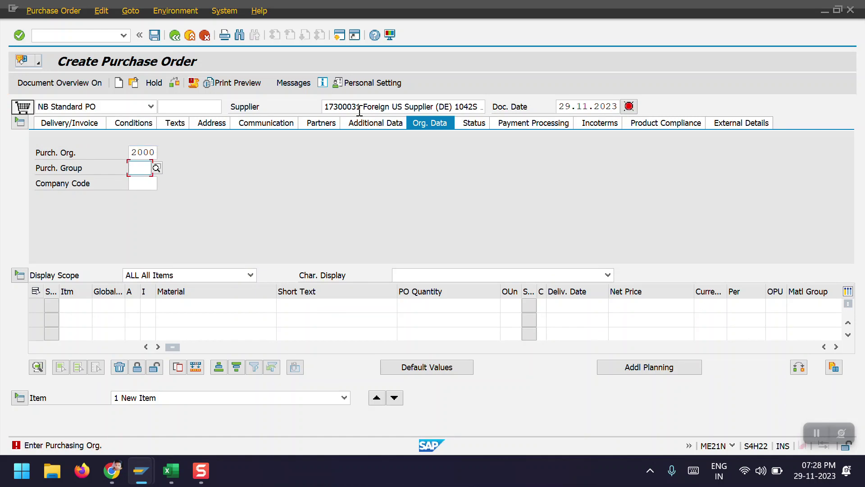
key(Down)
key(Return)
key(Tab)
key(Down)
key(Return)
key(Return)
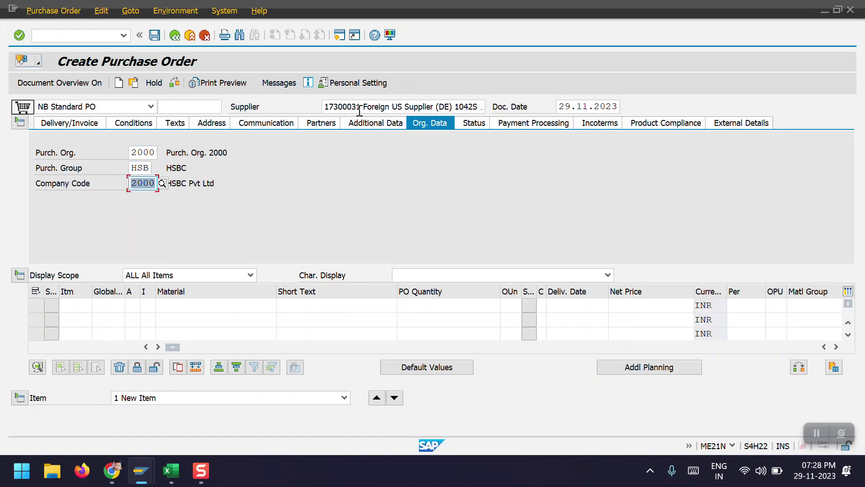
click(78, 310)
text(10)
key(Tab)
key(Tab)
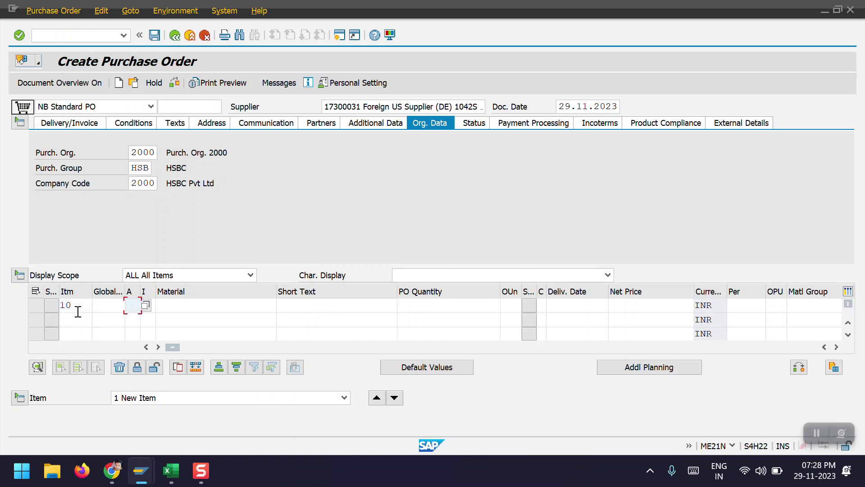
Step: Give item 10 account assignment category A (Asset) and material HONDA CITY
click(145, 307)
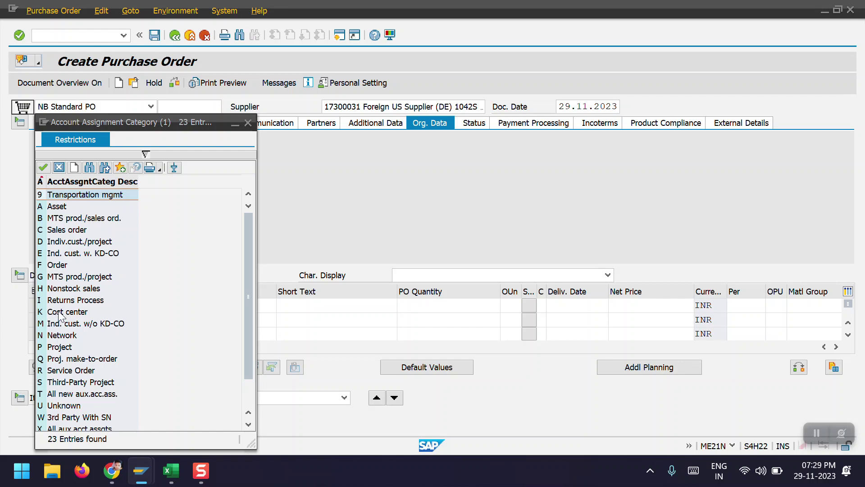
click(45, 209)
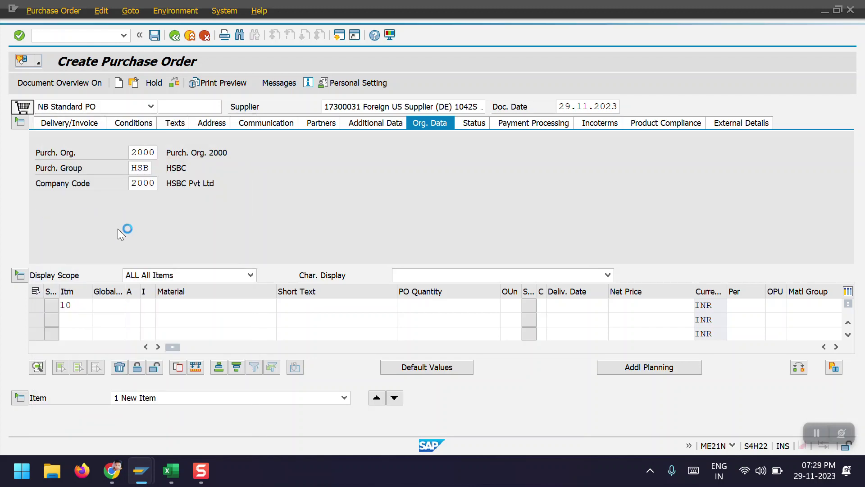
click(191, 309)
text(H)
key(Down)
key(Return)
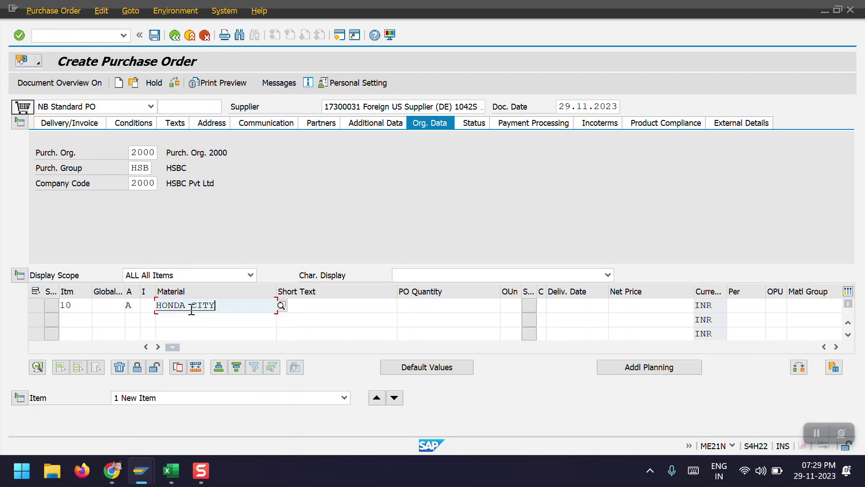
Step: Enter quantity 10 EA, delivery date 30.11.2023, net price 1000 and plant 2000
key(Tab)
key(Tab)
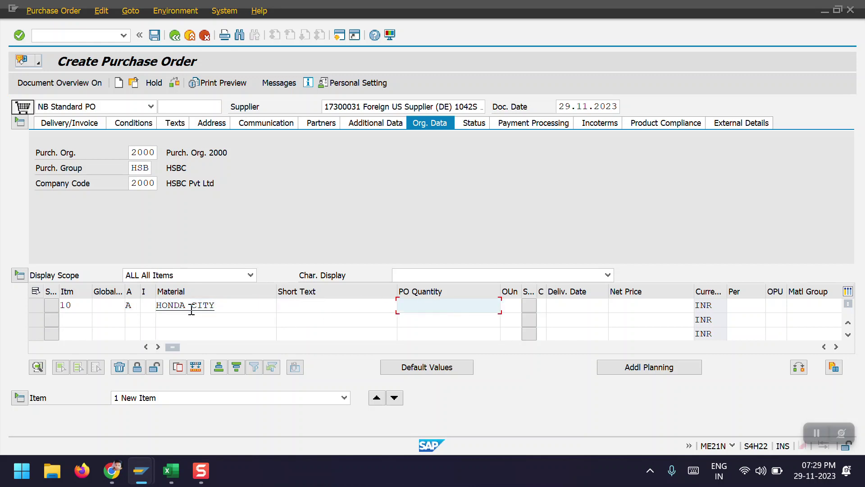
text(10)
key(Tab)
text(EA)
key(Tab)
key(Tab)
key(Tab)
key(Down)
key(Return)
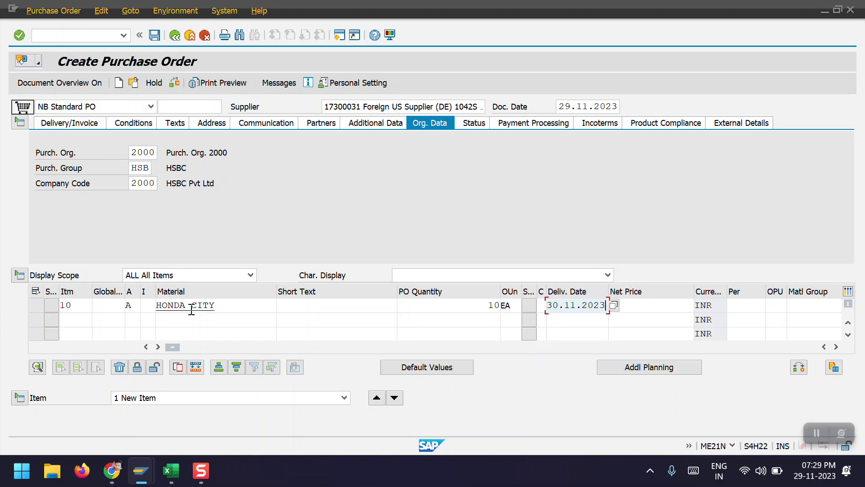
key(Tab)
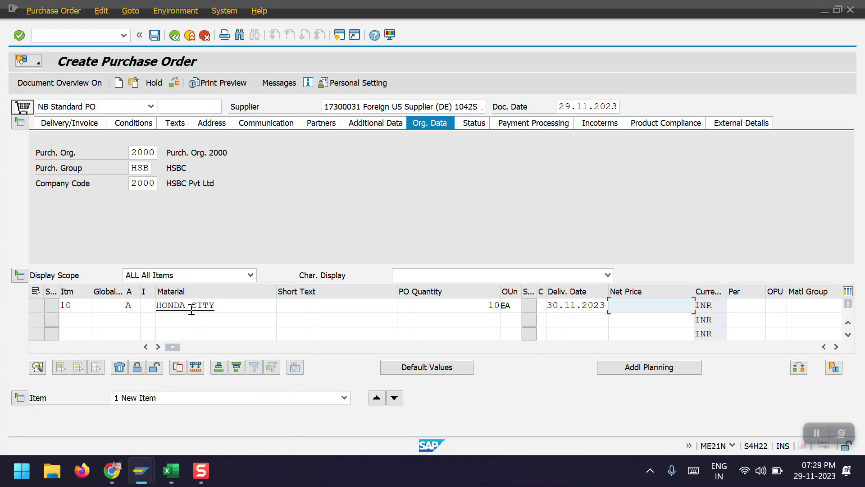
text(1000)
key(Tab)
key(Tab)
key(Tab)
key(Tab)
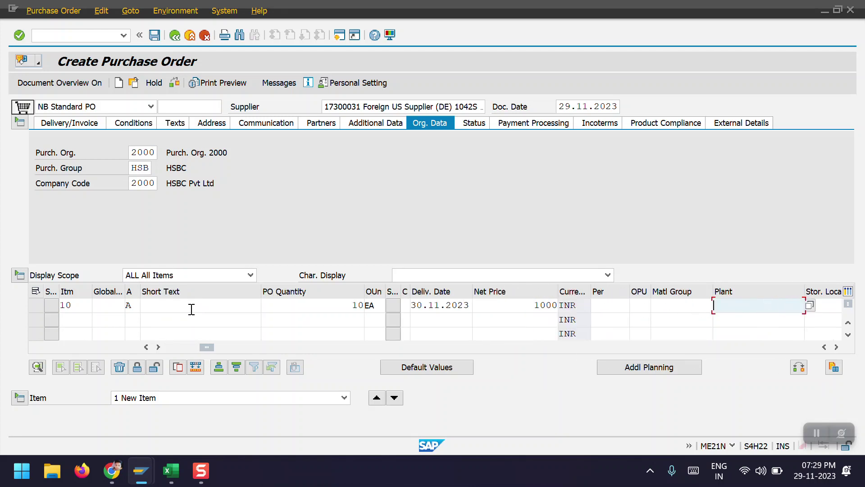
text(2000)
click(191, 310)
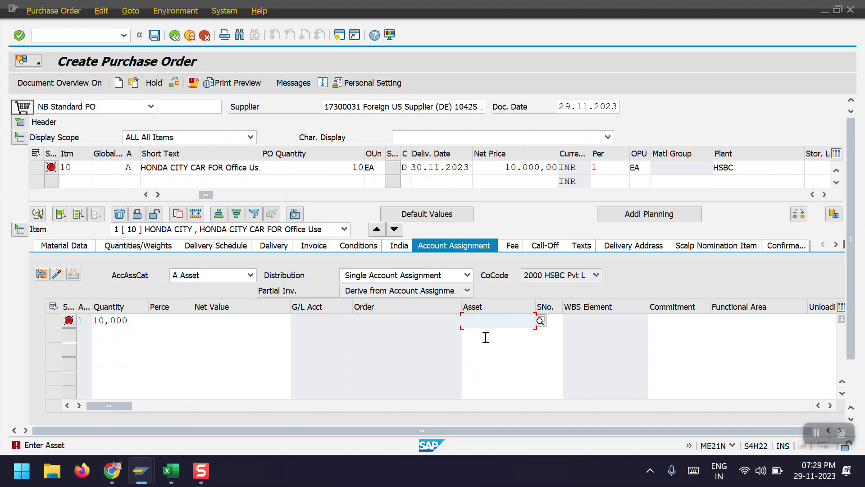
Step: Assign asset 500007 to item 10, accept the warnings, and save the purchase order
click(541, 322)
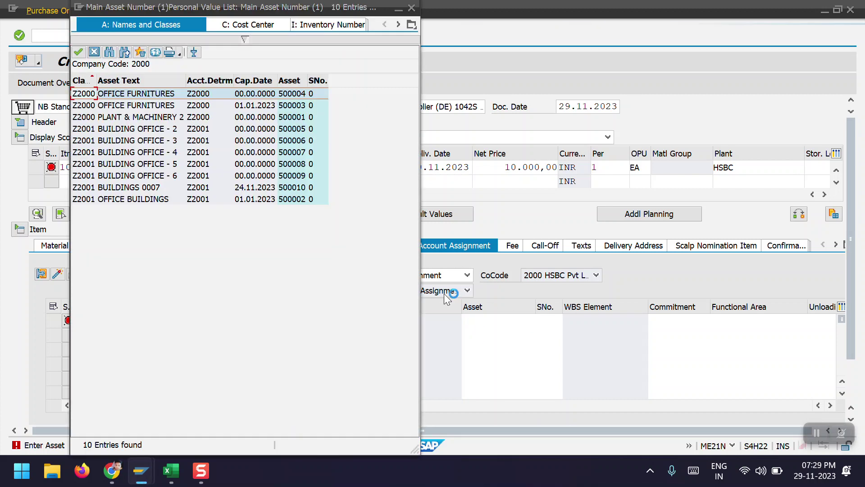
double_click(140, 153)
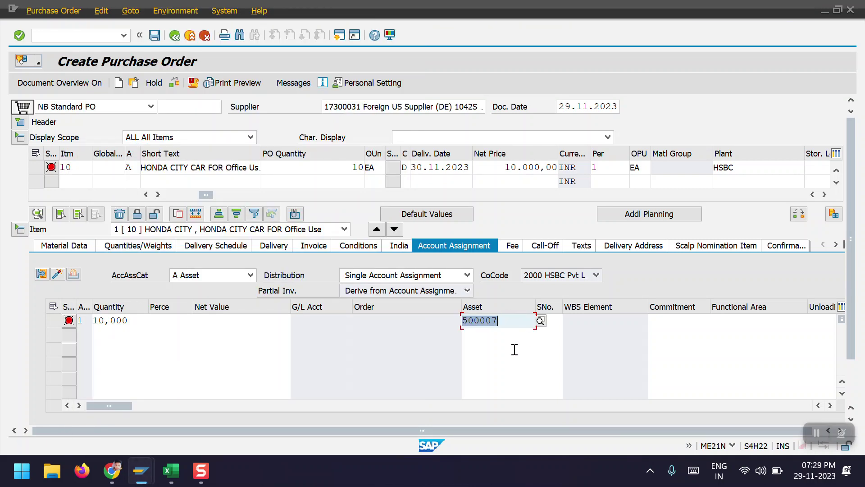
key(Return)
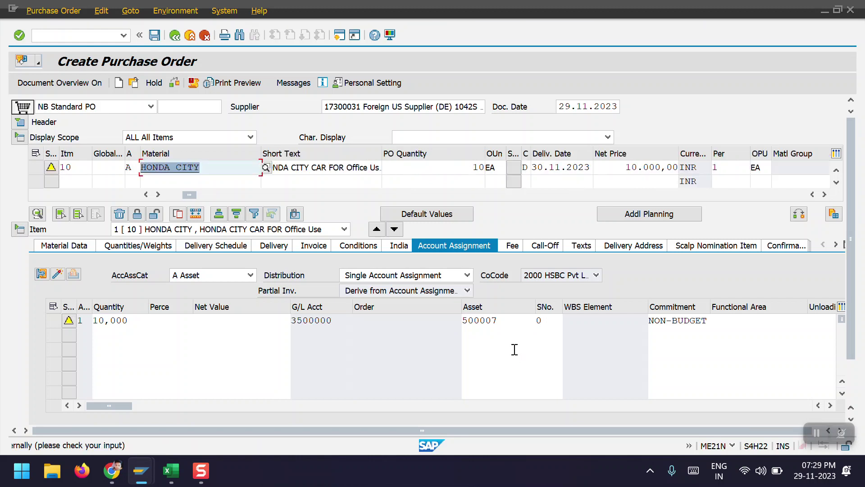
key(Return)
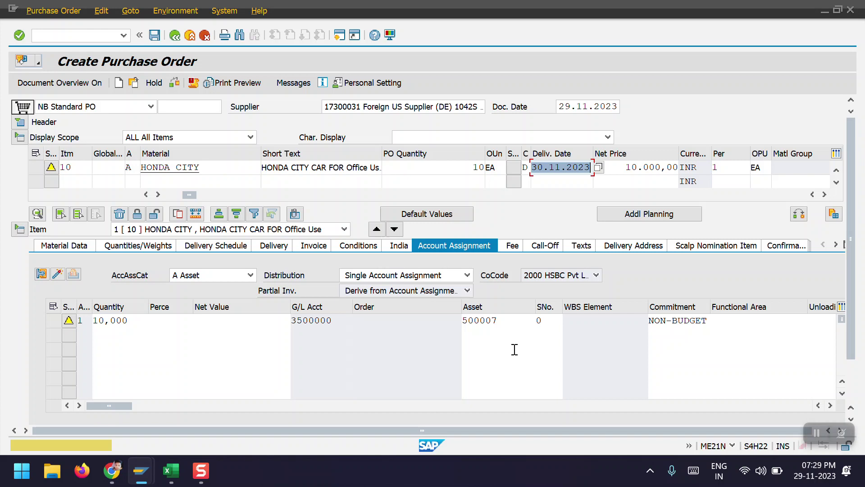
key(Return)
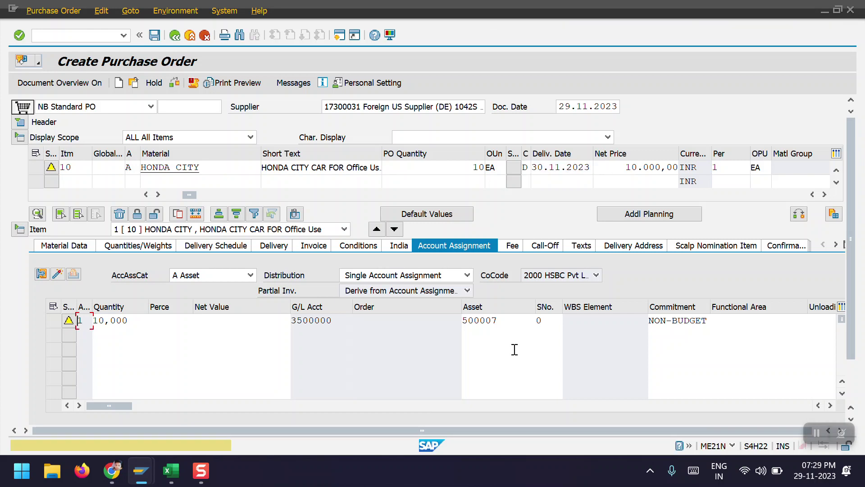
click(155, 36)
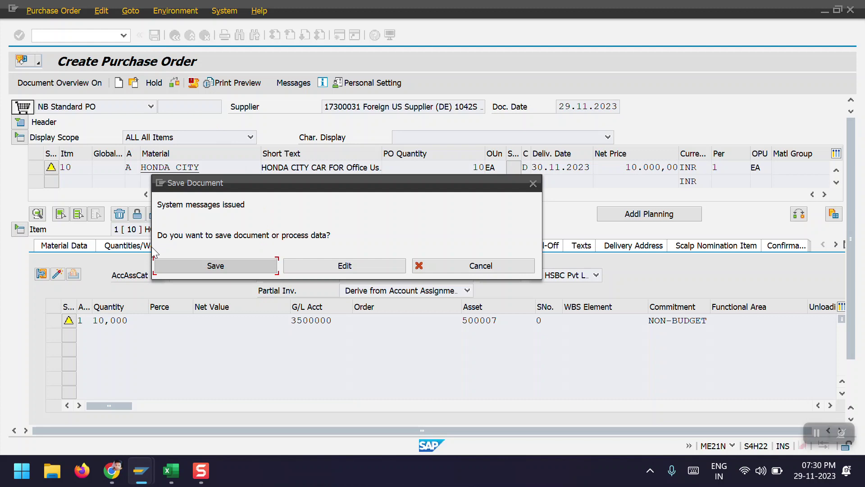
click(219, 266)
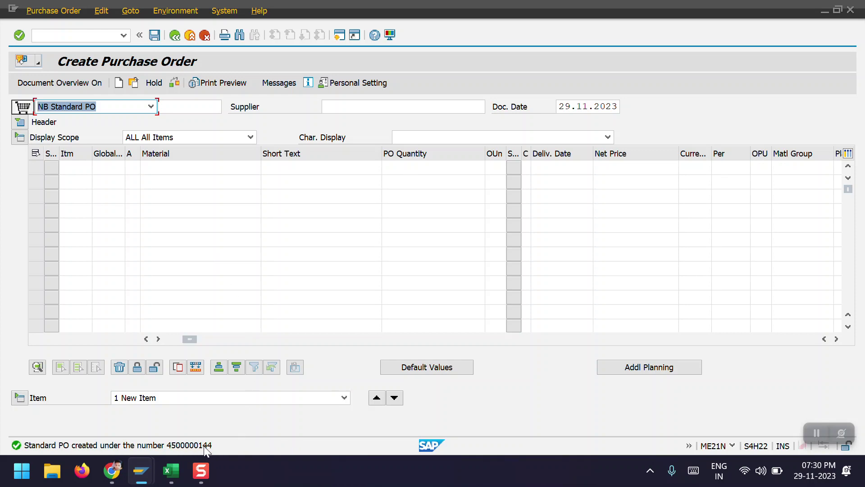
click(80, 39)
text(/N)
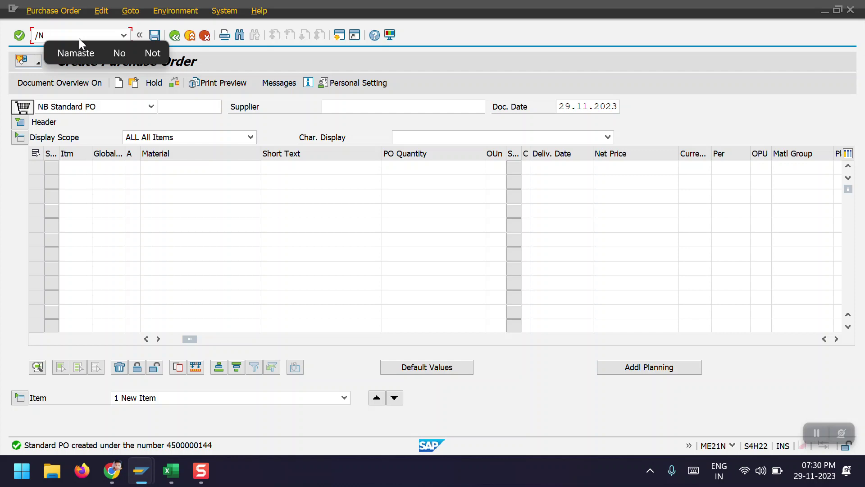
text(M)
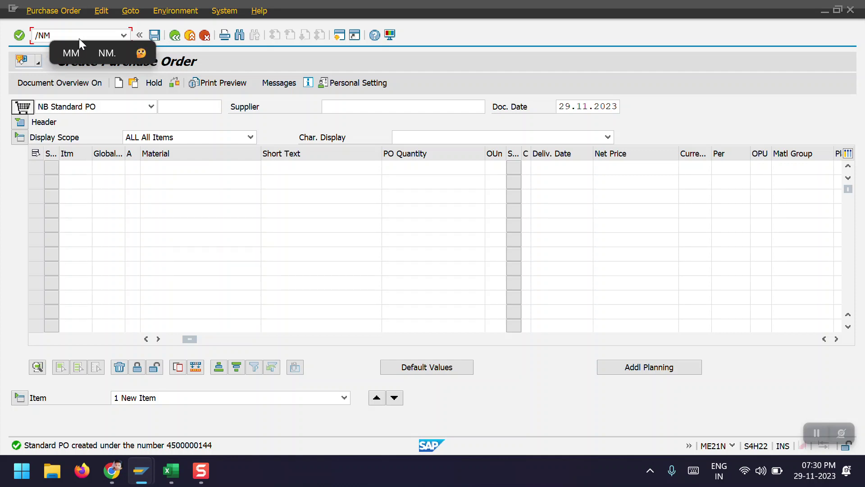
text(E23N)
key(Return)
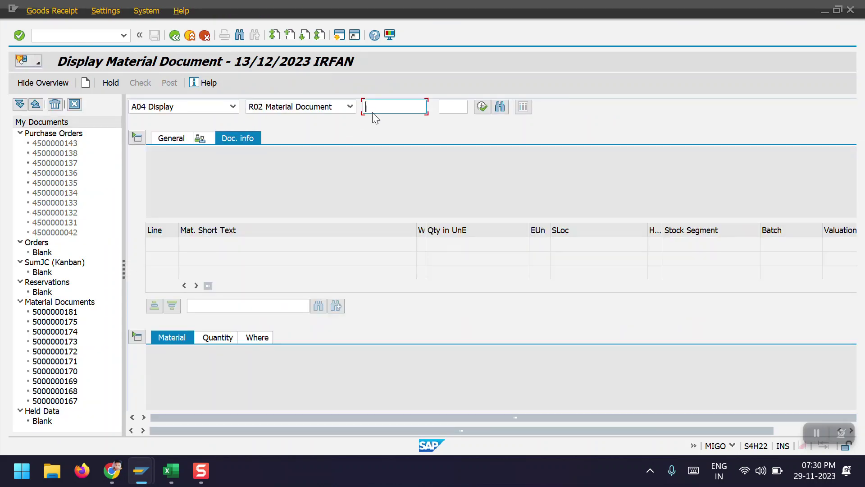
click(232, 107)
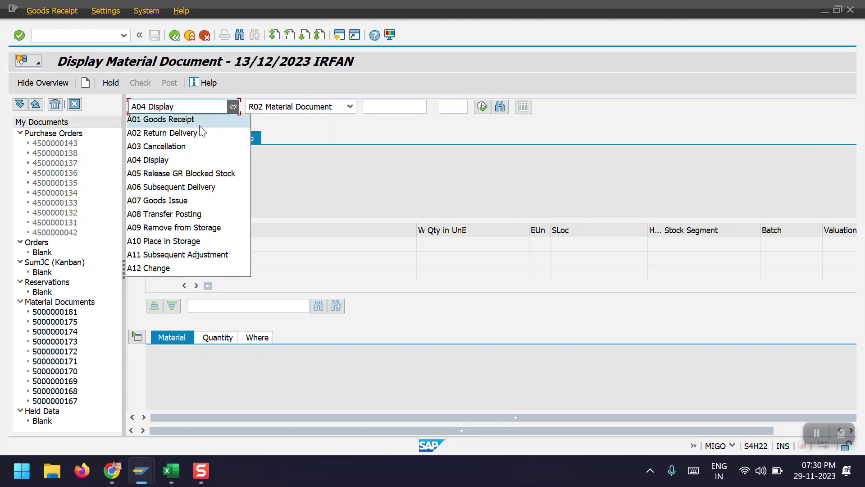
click(170, 120)
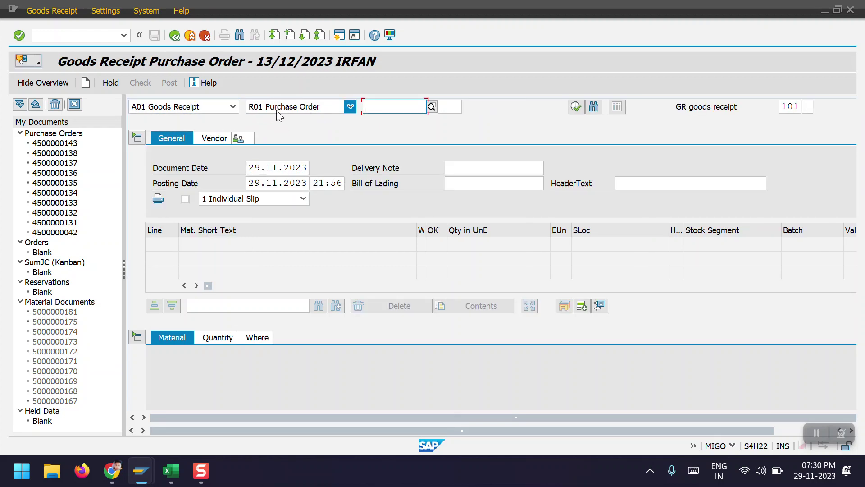
click(384, 108)
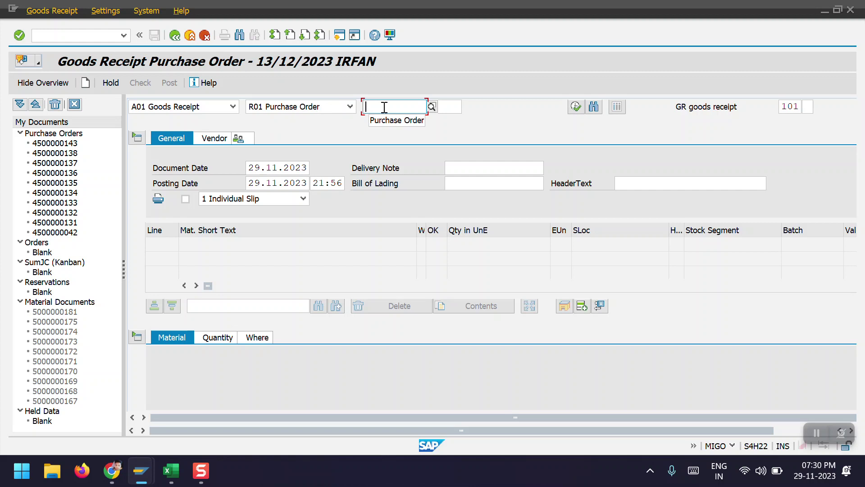
text(450000014)
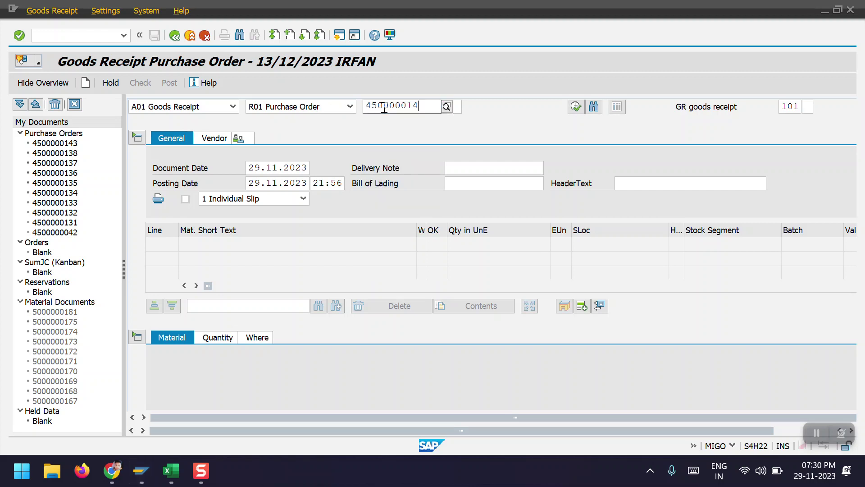
text(4)
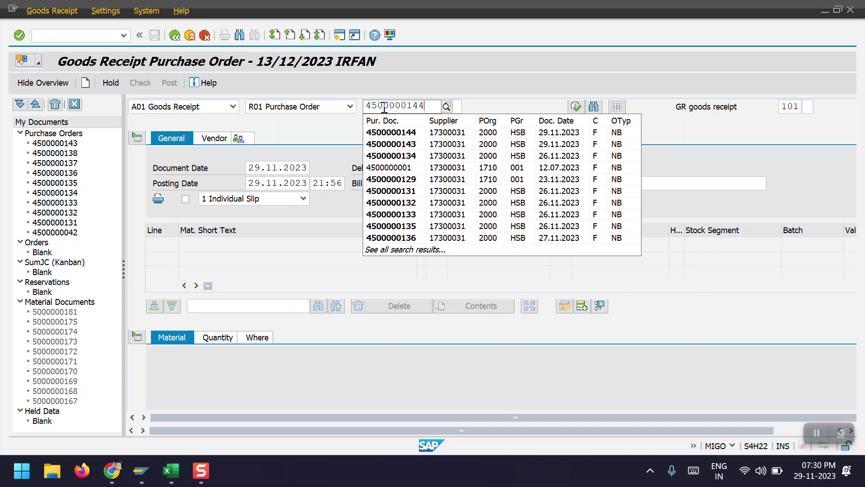
key(Return)
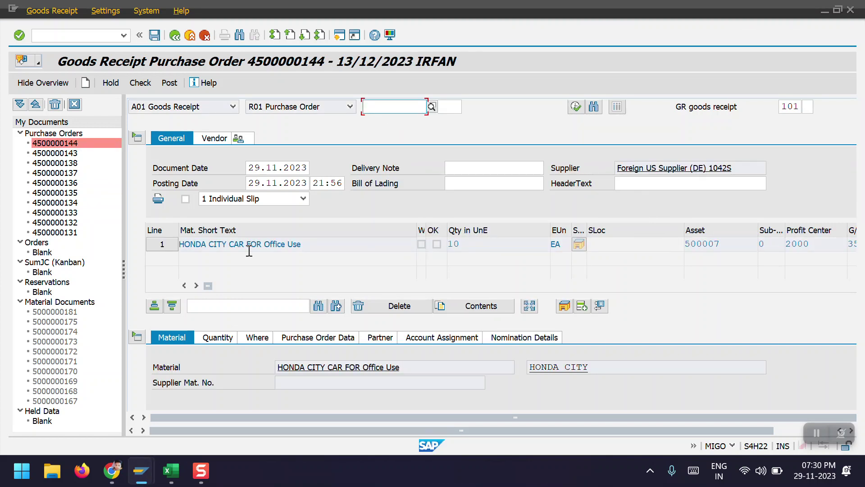
scroll(276, 277, down, 3)
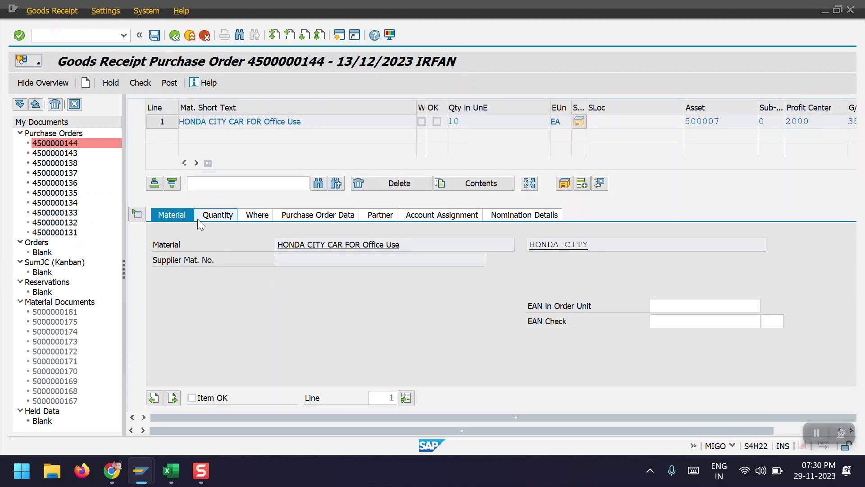
Step: Verify item 1's quantity of 10 EA and G/L account 3500000, then tick Item OK
click(201, 216)
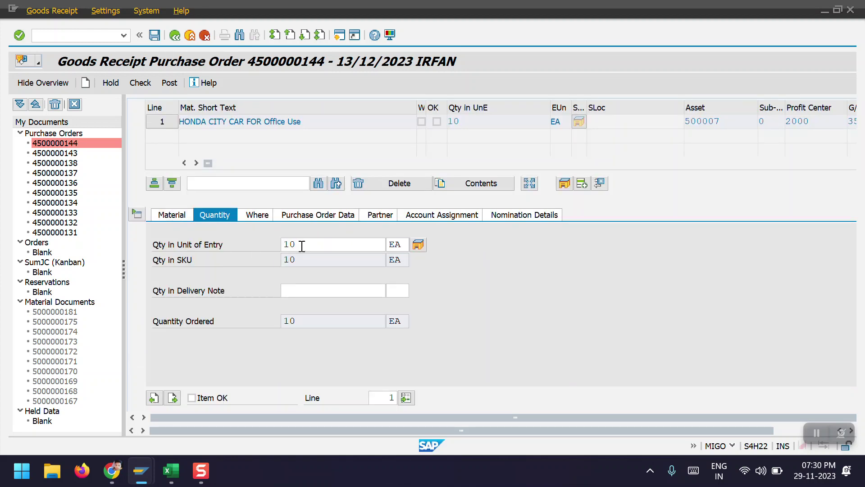
drag(302, 243, 275, 247)
scroll(248, 319, right, 1)
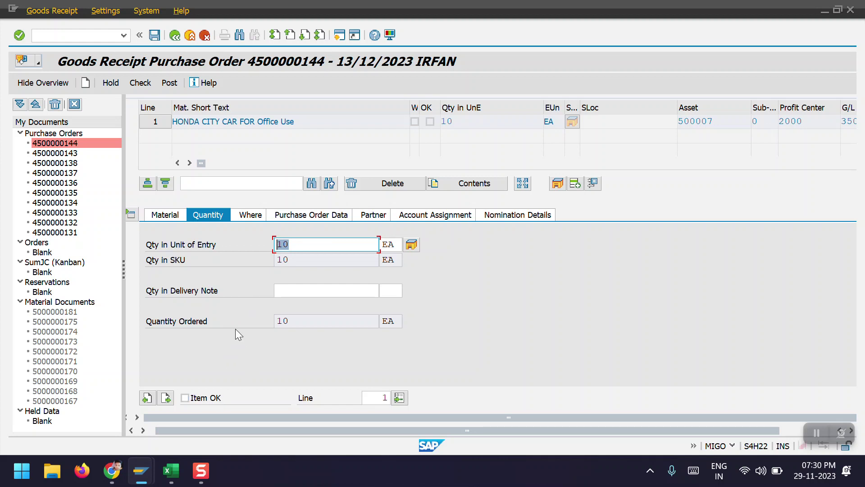
click(445, 219)
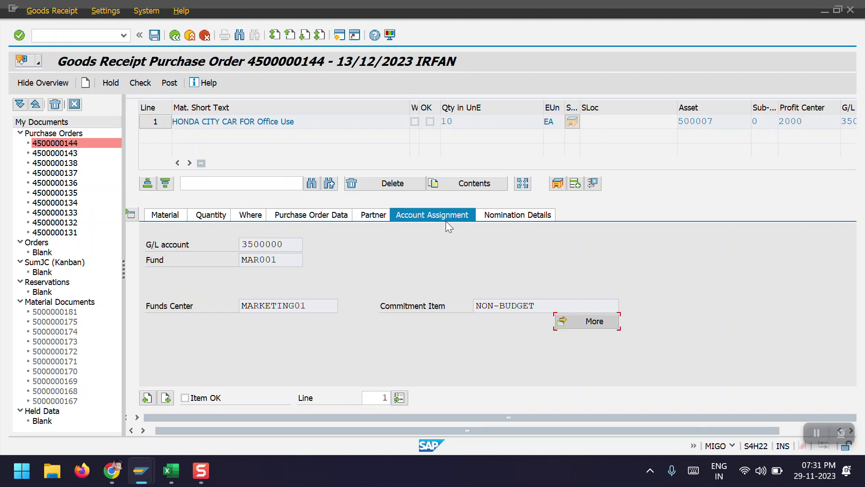
drag(292, 244, 197, 242)
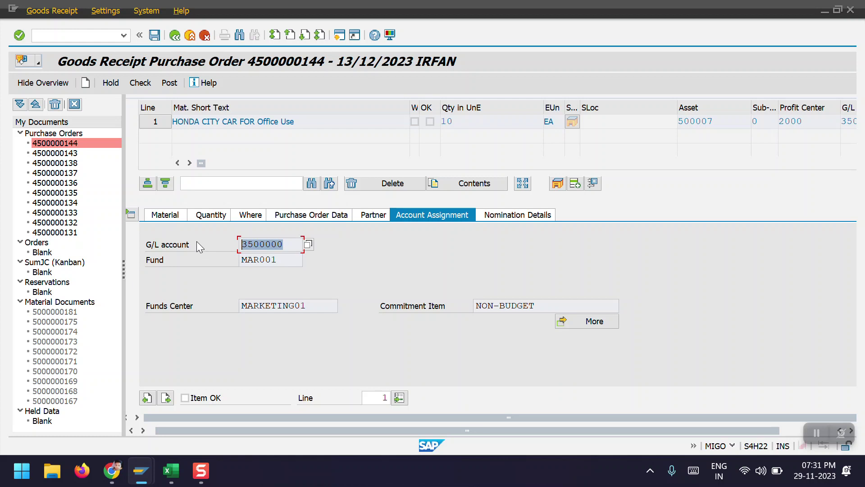
click(212, 215)
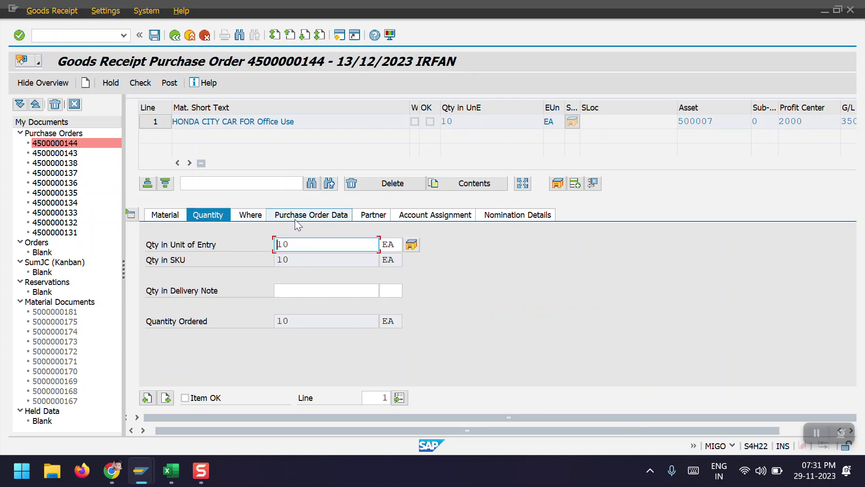
click(184, 398)
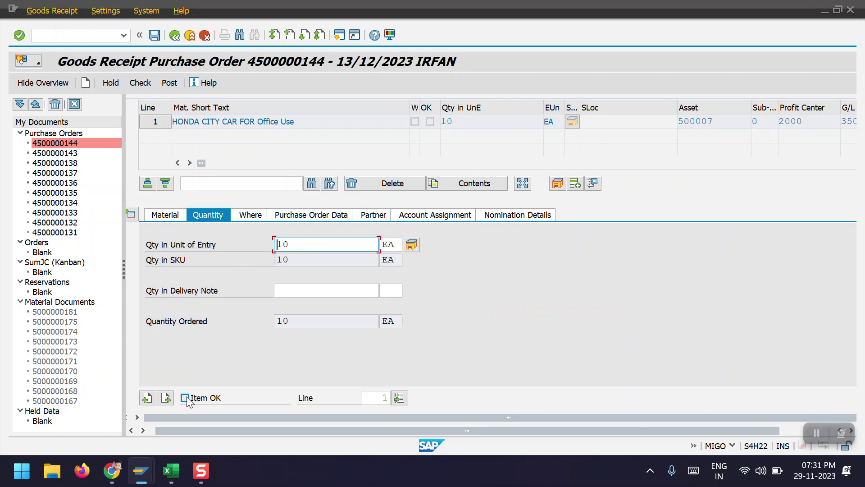
click(170, 83)
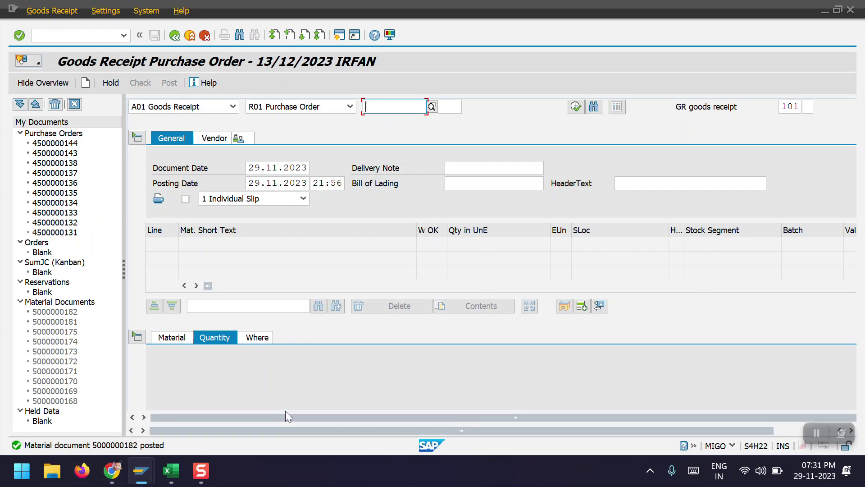
click(82, 34)
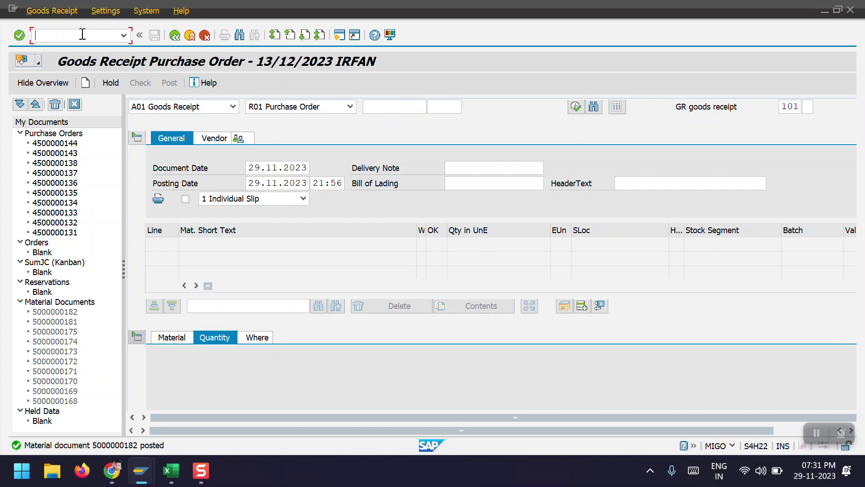
text(/NMIRO)
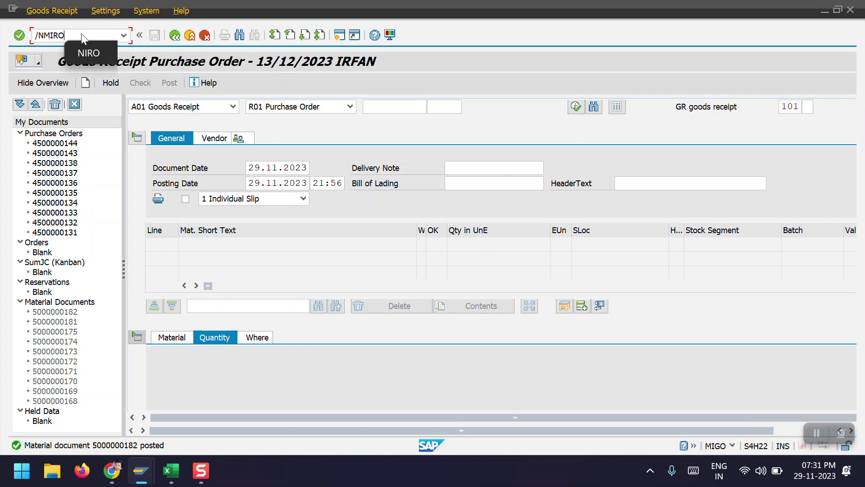
key(Return)
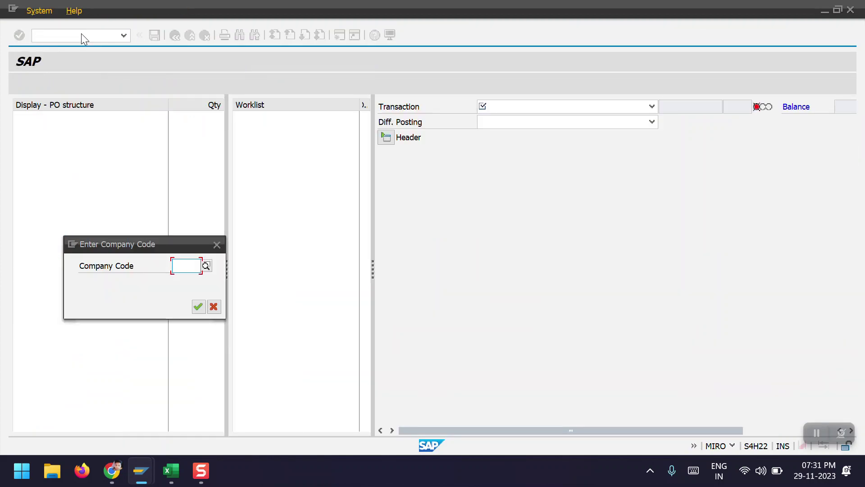
text(2000)
key(Return)
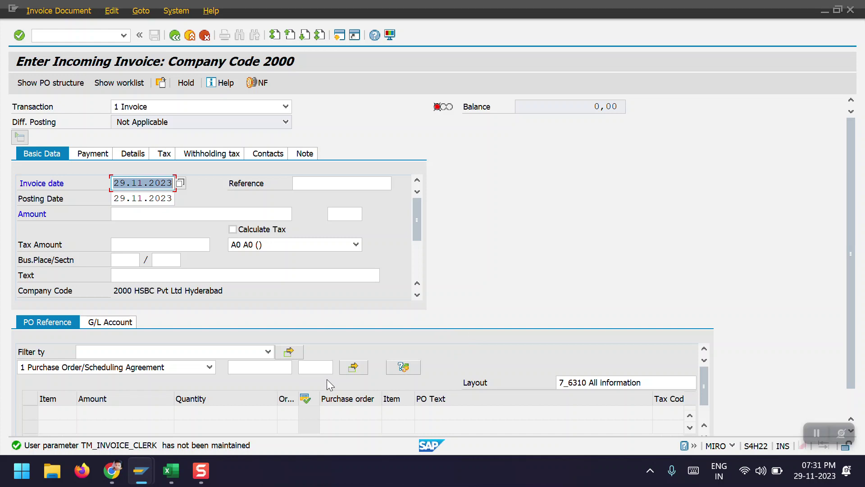
click(276, 366)
text(4500000014)
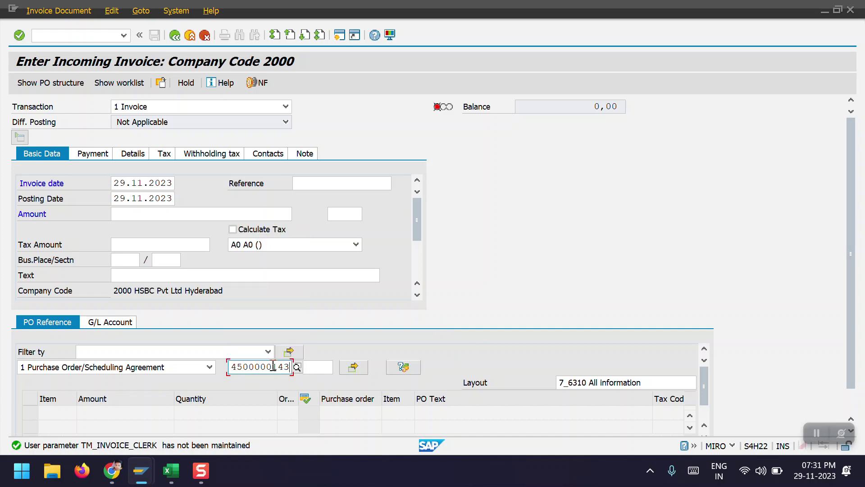
key(Return)
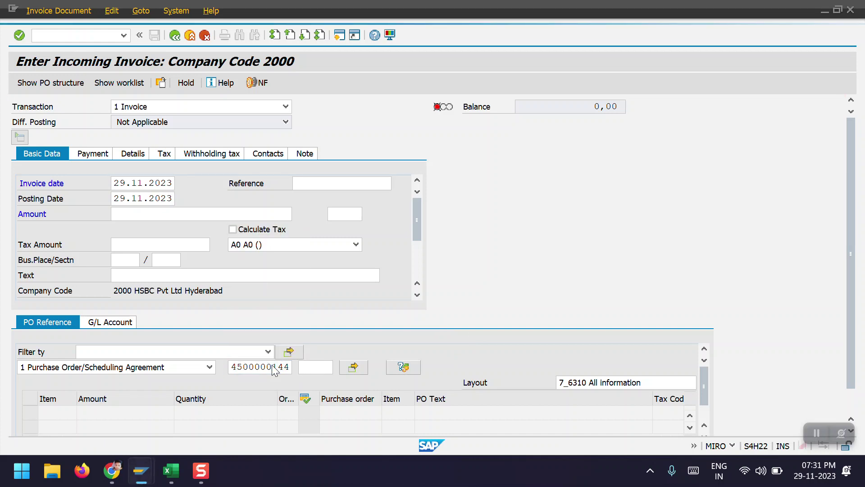
Step: Enter reference ASSET ACQ124 and copy the 100.000,00 balance into the invoice Amount
text(Asset acq)
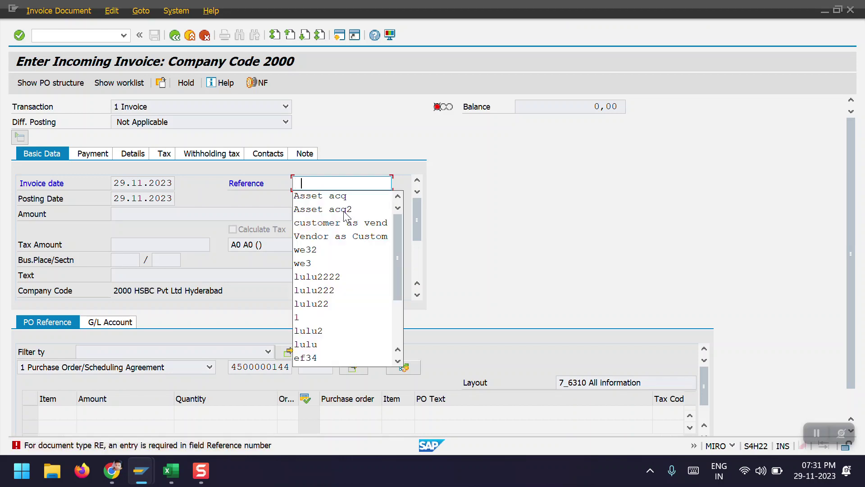
key(Return)
text(124)
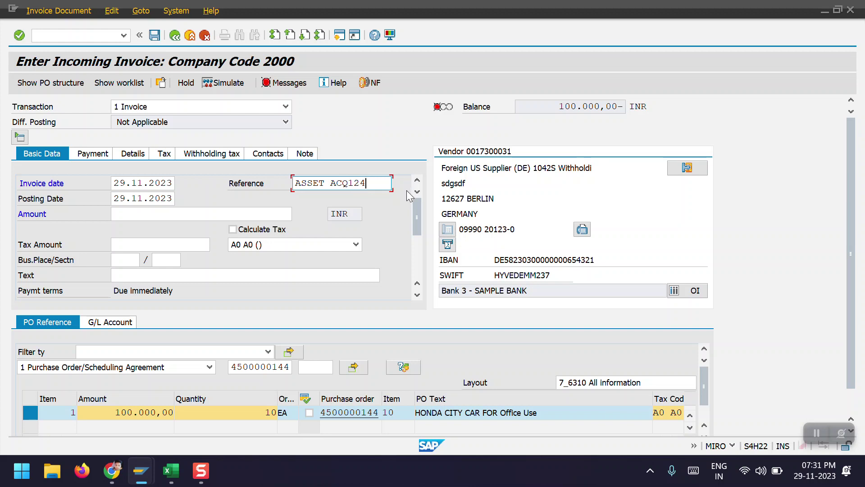
drag(558, 104, 602, 110)
key(ctrl+c)
click(149, 214)
key(ctrl+v)
key(Return)
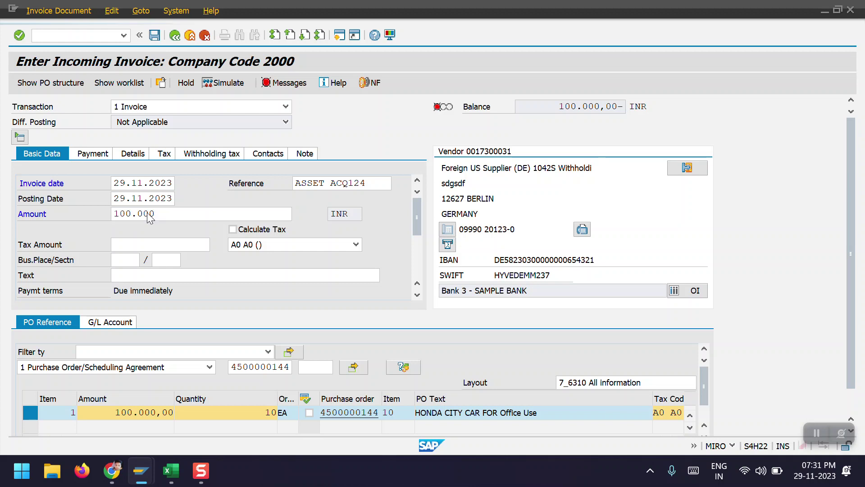
Step: Set jurisdiction code MH00 and business place 2000, then simulate the invoice
key(BackSpace)
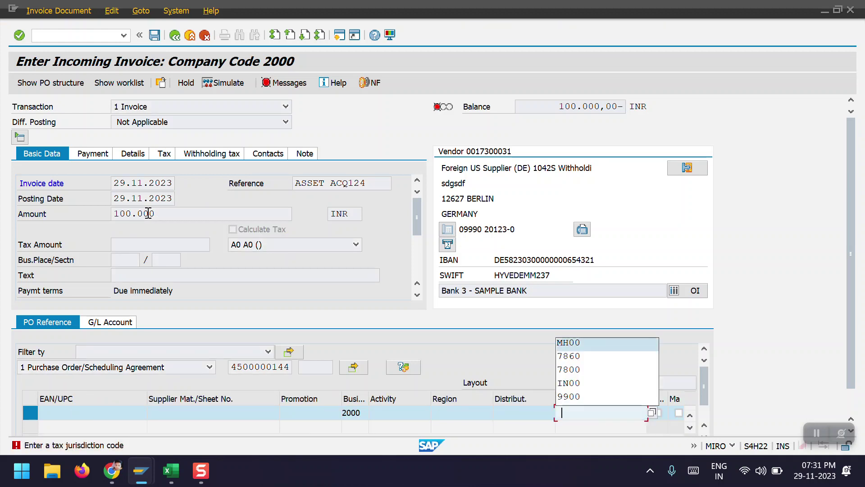
key(Return)
key(Return)
click(122, 260)
key(BackSpace)
key(Return)
key(Return)
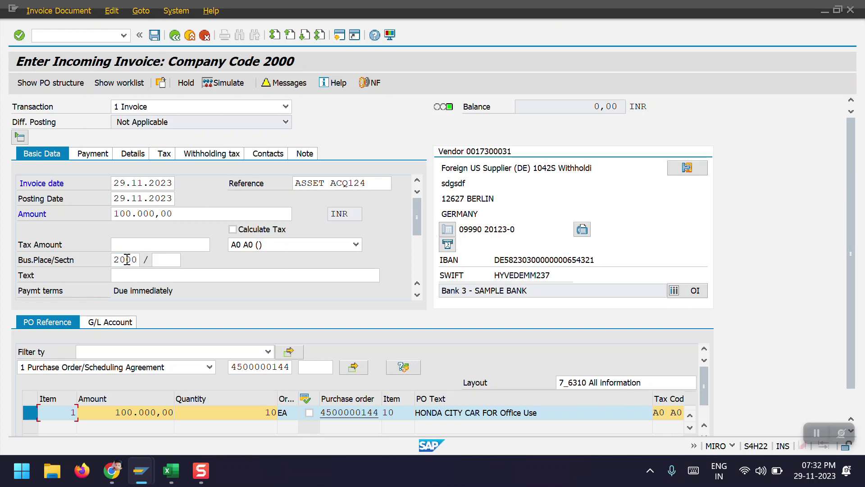
click(216, 83)
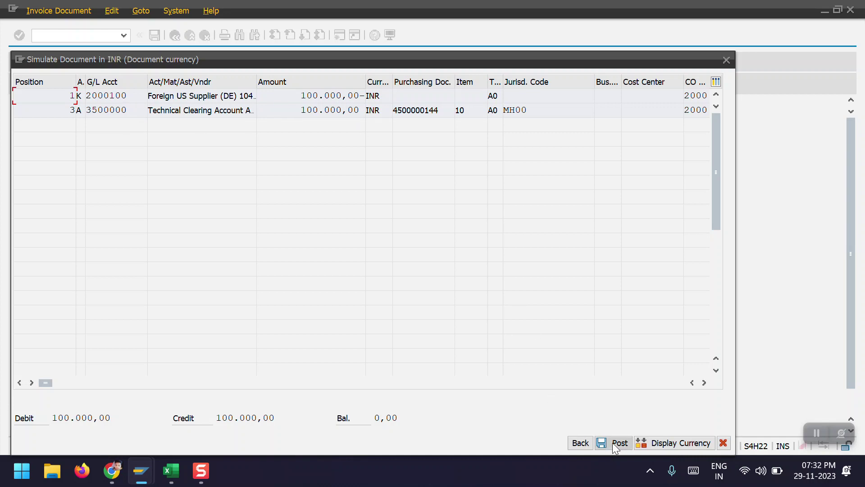
Step: Re-run the invoice simulation to review the supplier and G/L 3500000 lines, then return to MIRO
click(579, 443)
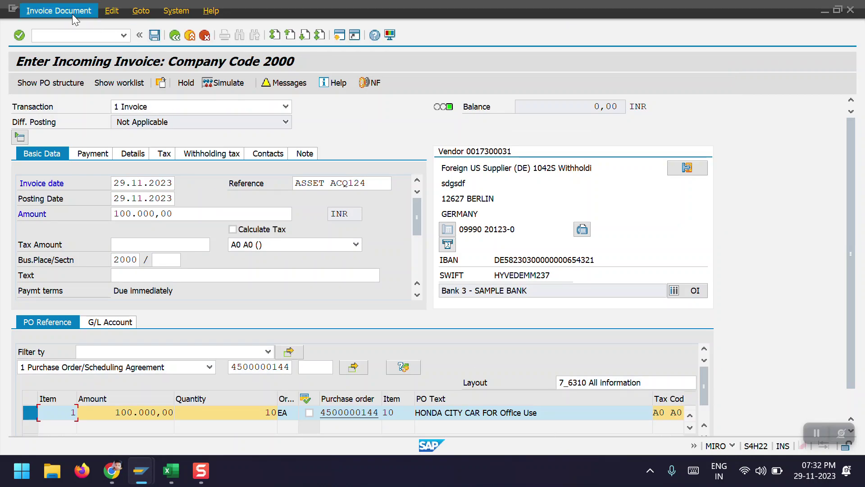
click(76, 10)
click(68, 38)
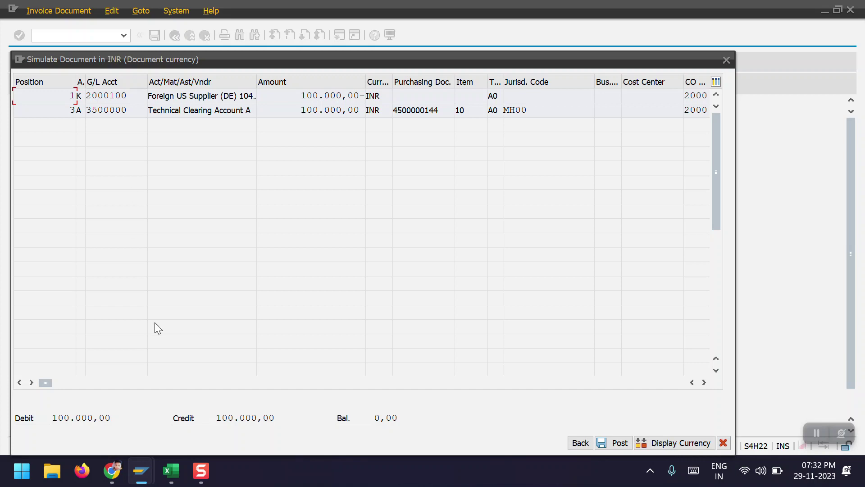
click(583, 444)
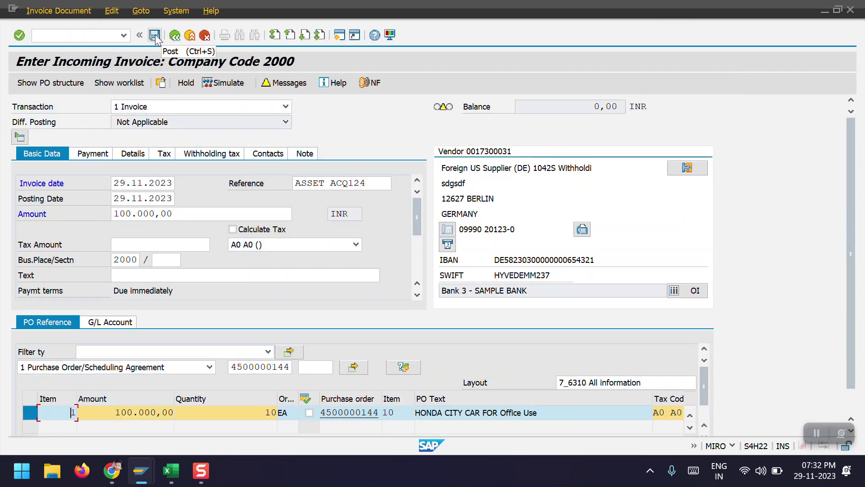
click(155, 36)
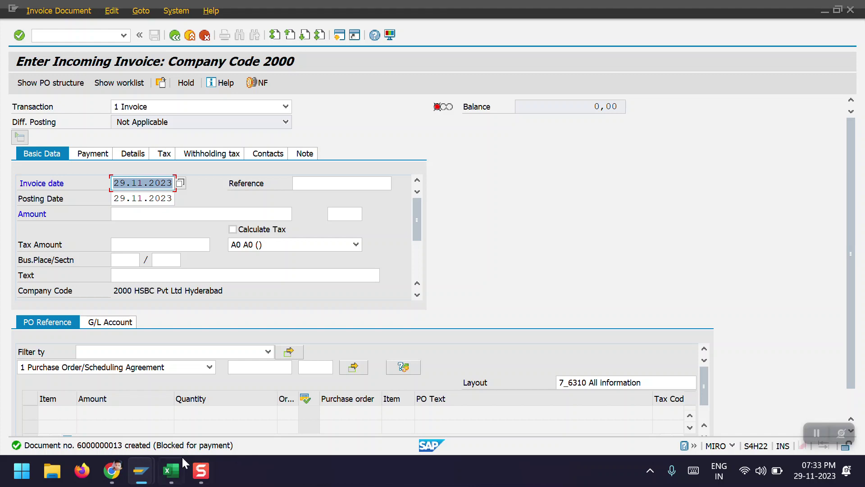
click(234, 450)
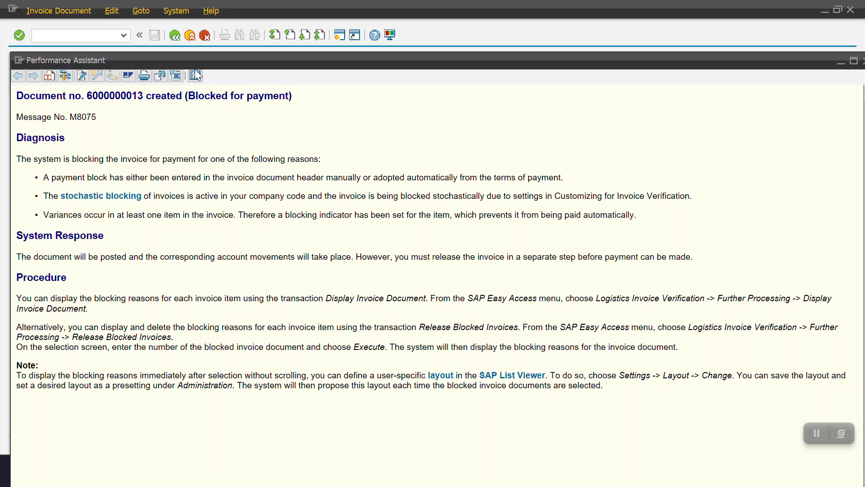
click(196, 75)
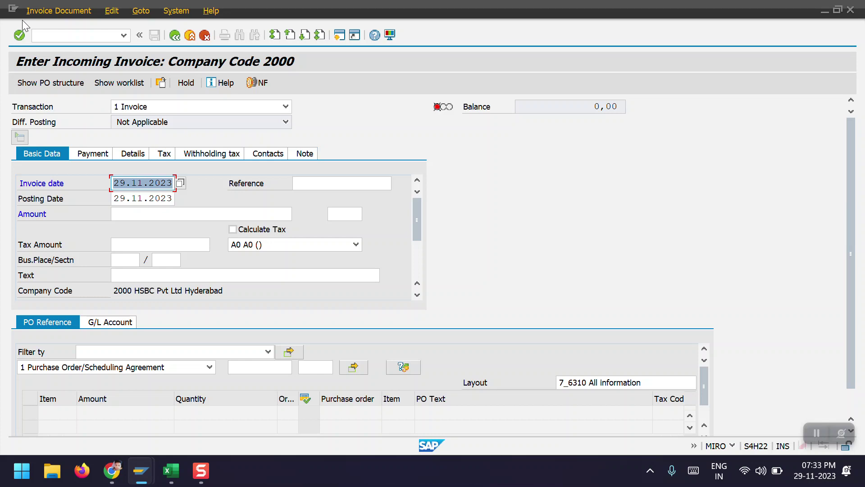
click(59, 10)
click(58, 28)
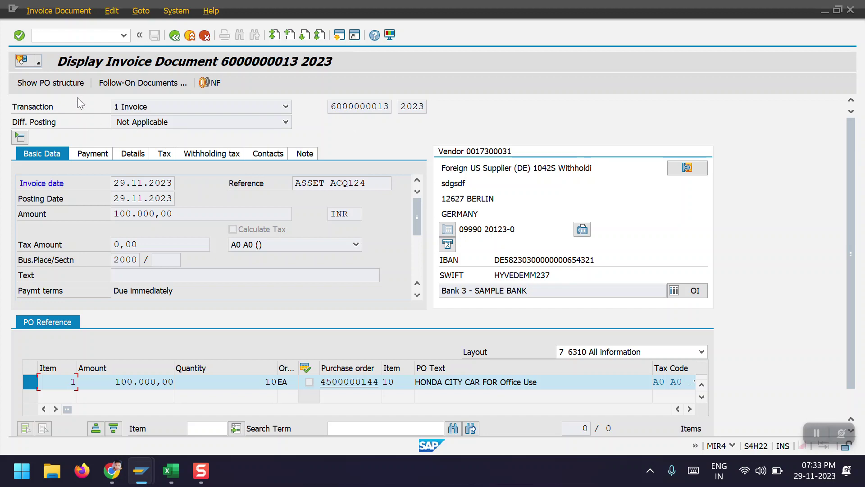
click(146, 85)
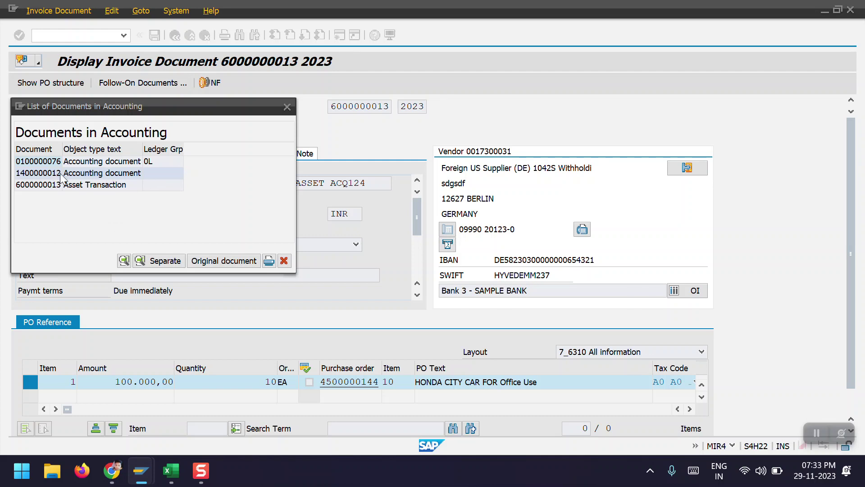
double_click(42, 176)
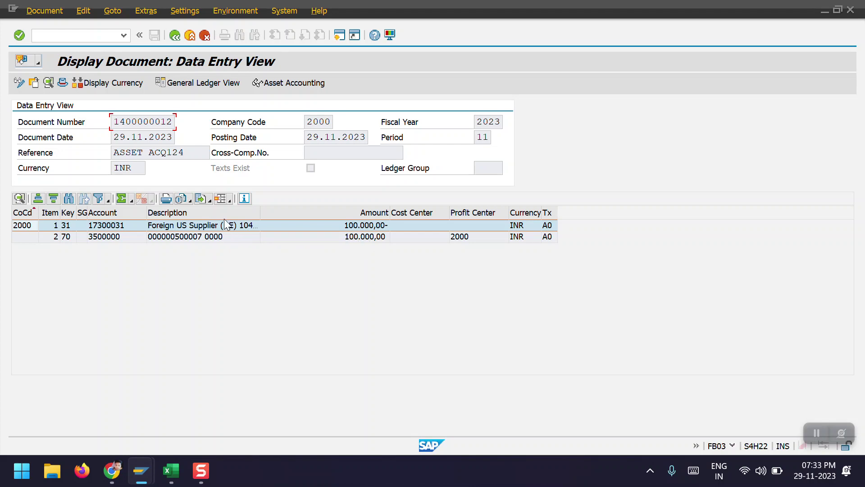
click(173, 38)
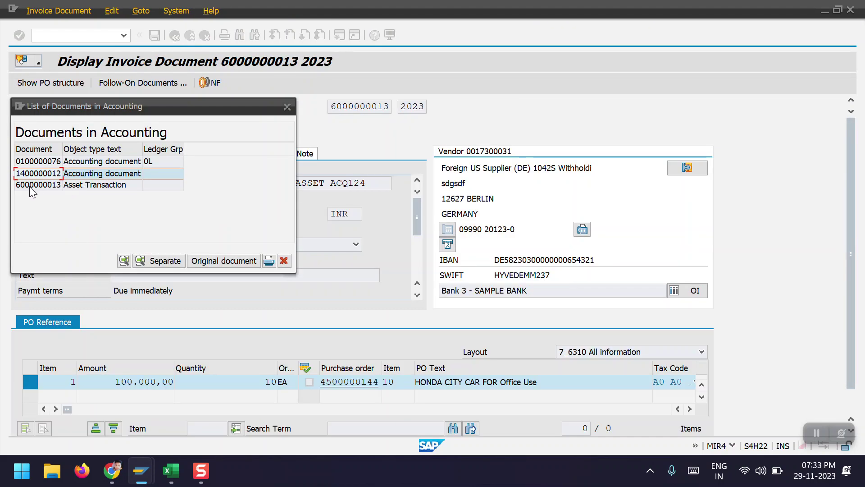
double_click(30, 184)
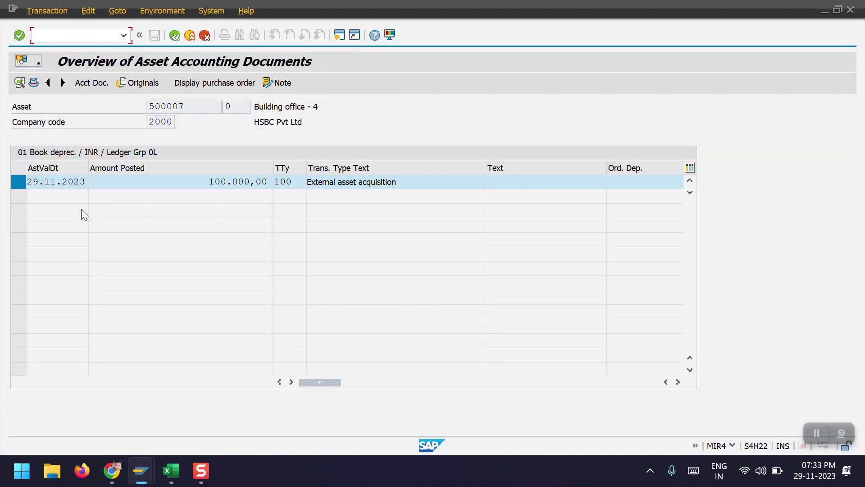
click(82, 82)
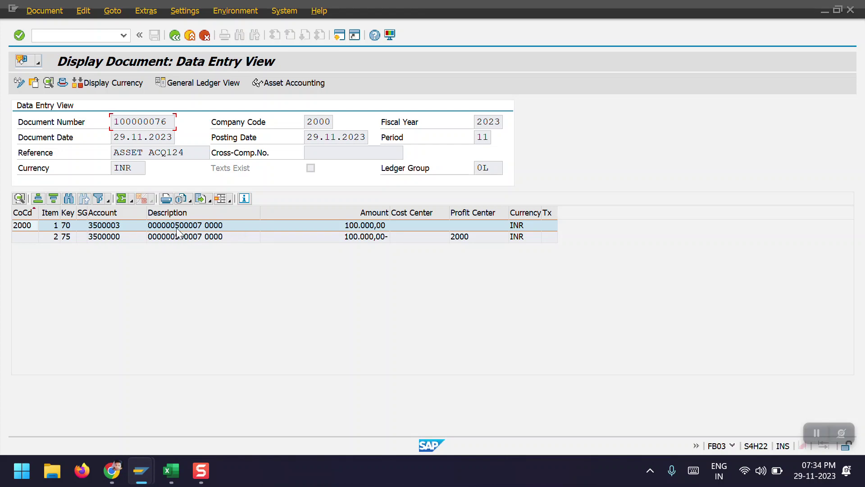
click(104, 225)
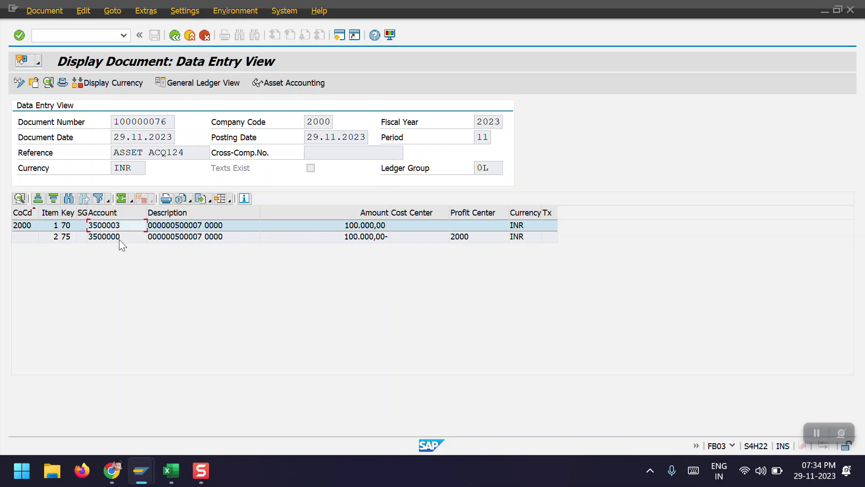
click(284, 83)
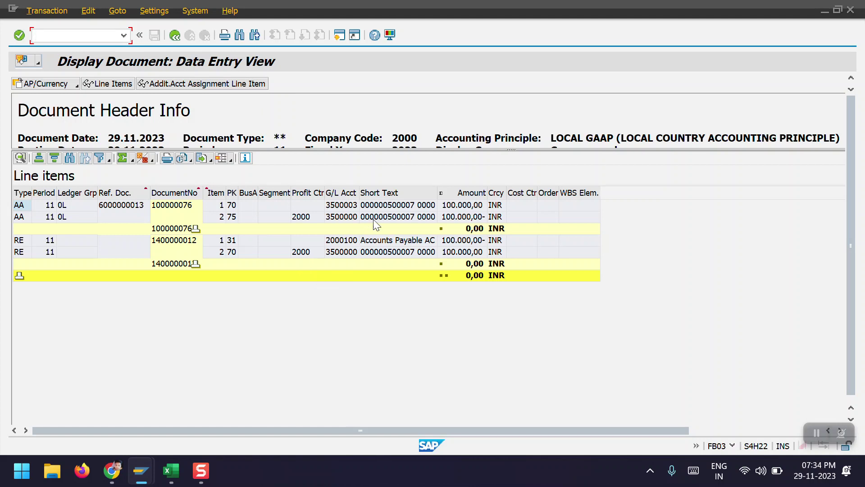
click(345, 217)
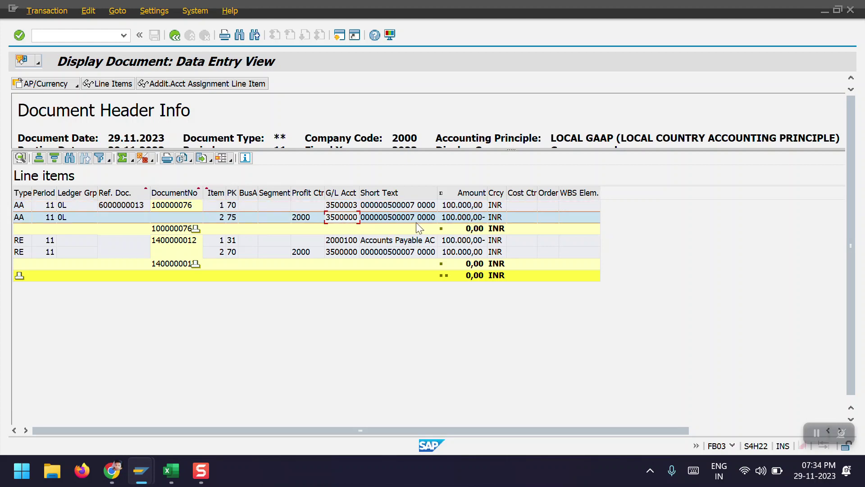
click(341, 244)
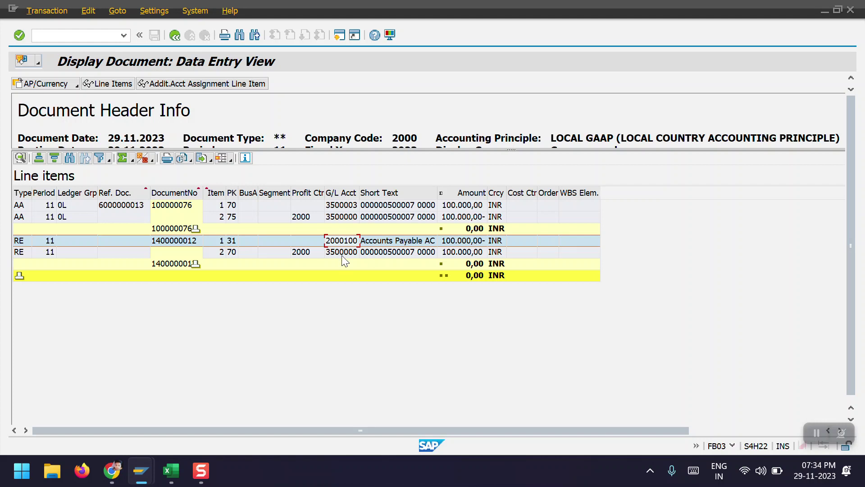
click(341, 254)
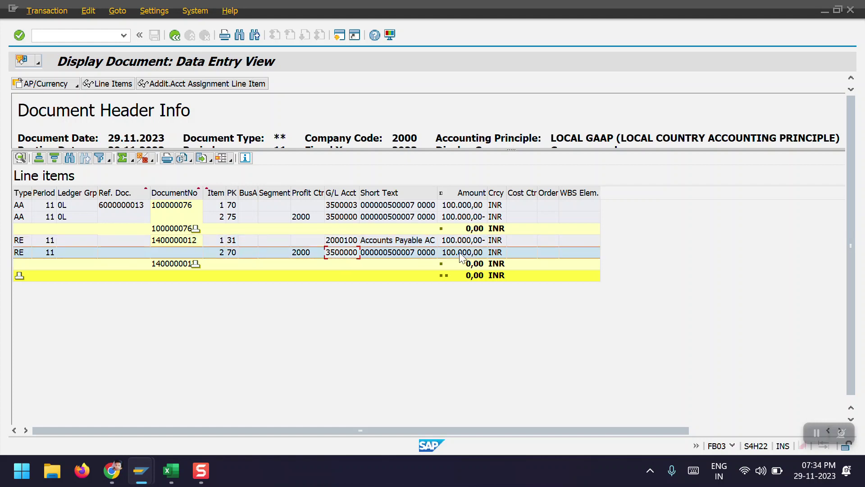
click(348, 218)
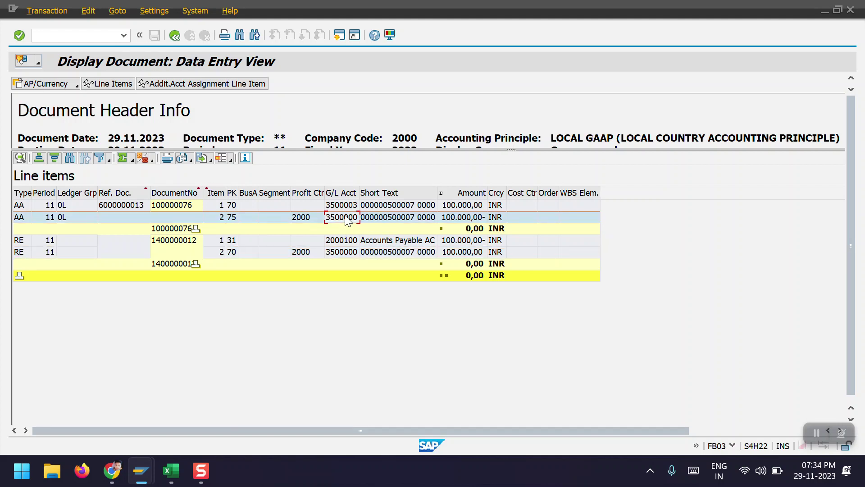
click(367, 256)
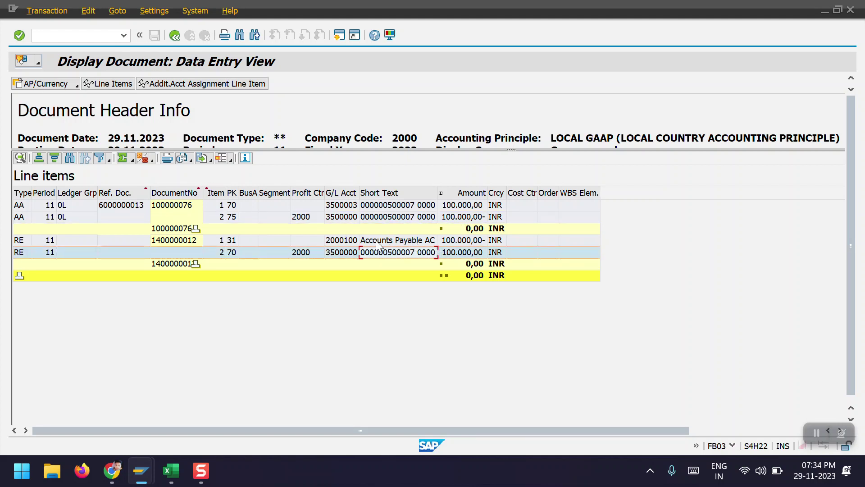
click(356, 242)
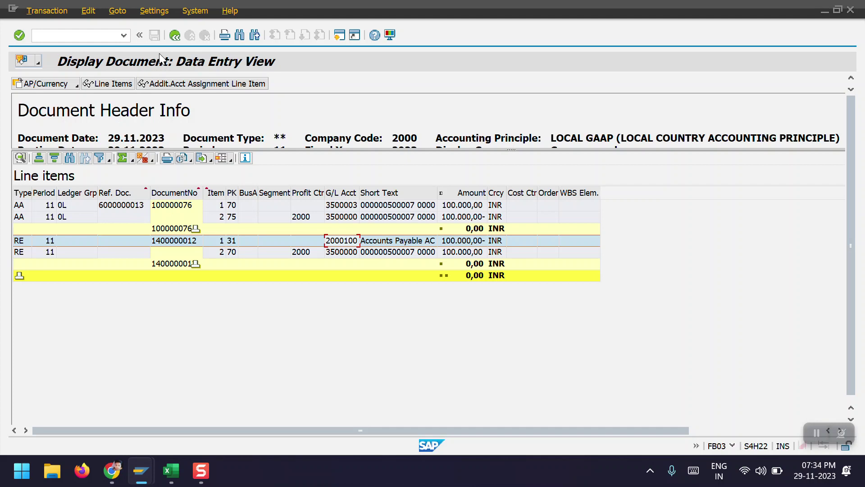
click(174, 35)
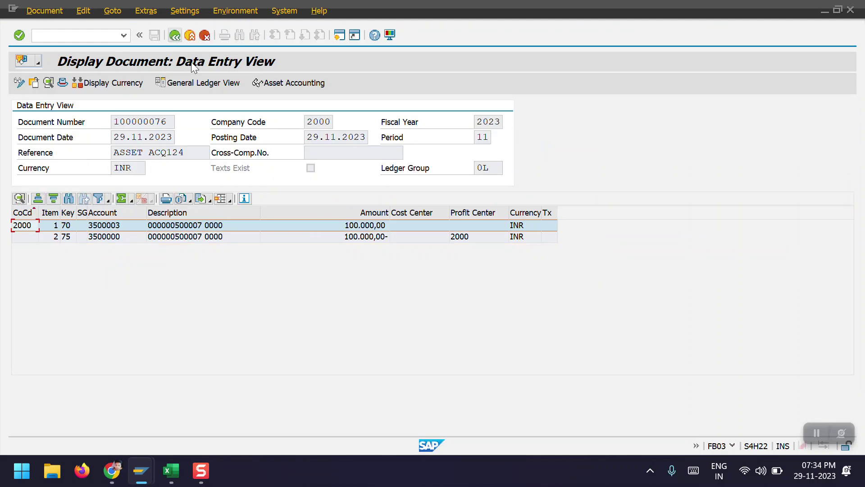
click(208, 84)
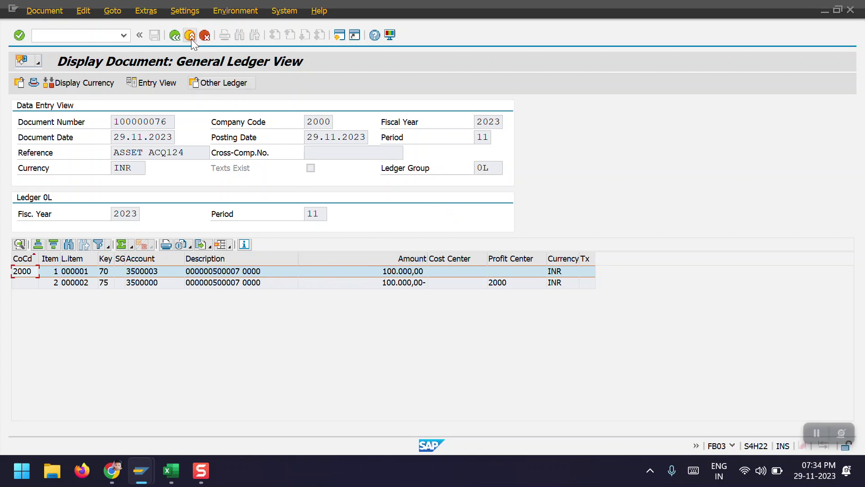
click(176, 35)
click(178, 35)
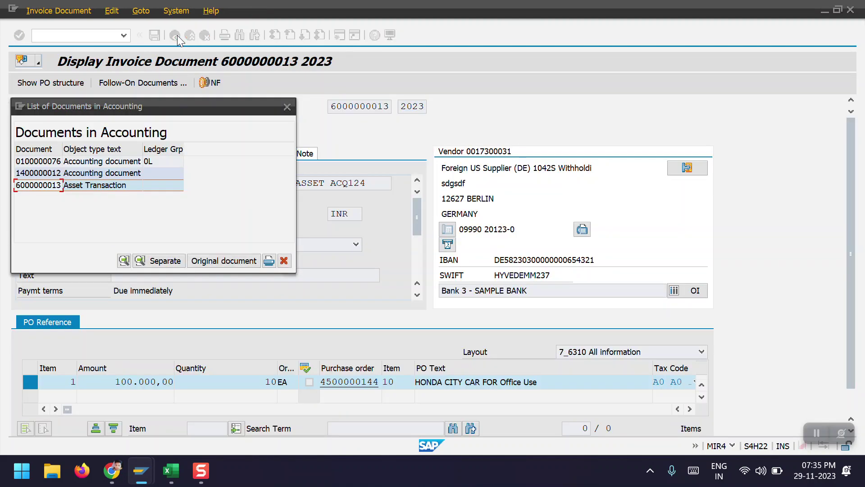
double_click(118, 161)
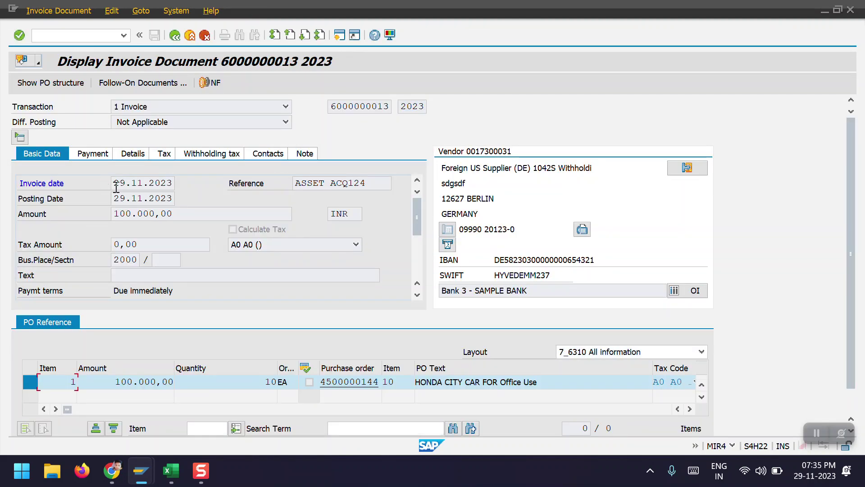
click(131, 83)
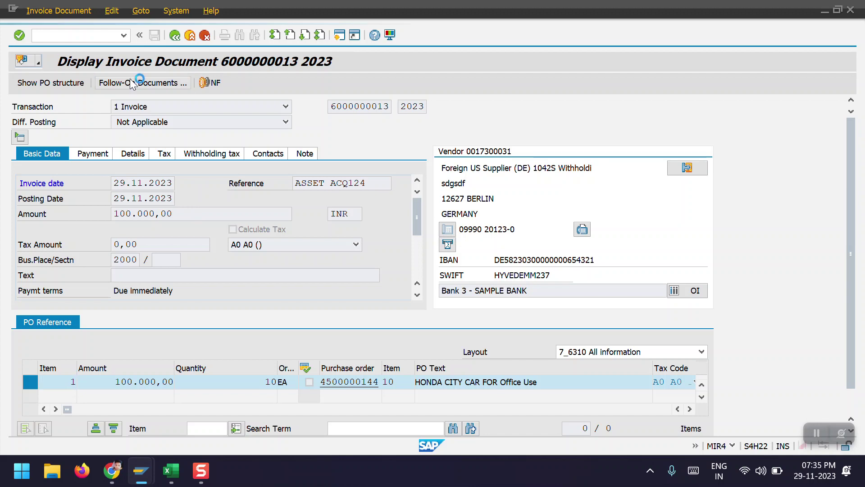